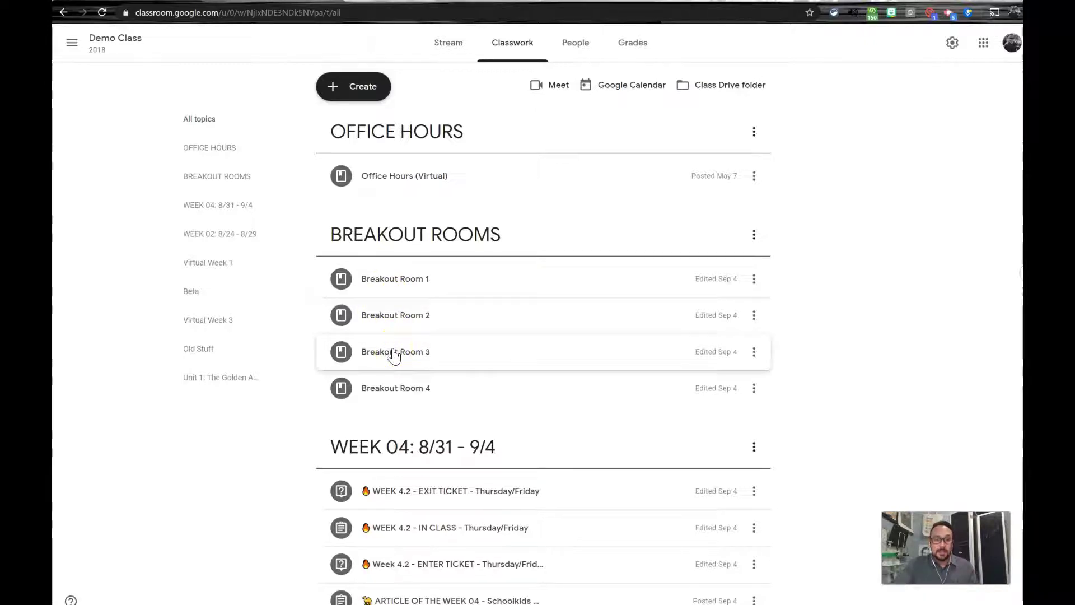
Check Breakout Rooms 1 and 2, then open Breakout Room 3's class video meeting in Meet.
{"action": "left_click", "coordinate": [392, 279]}
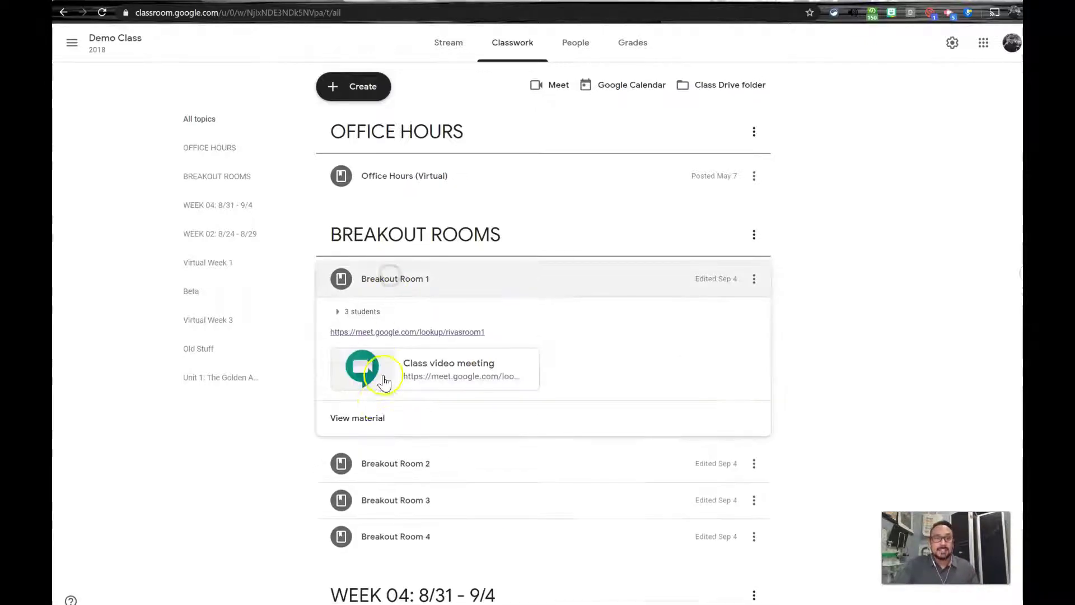
{"action": "left_click", "coordinate": [377, 470]}
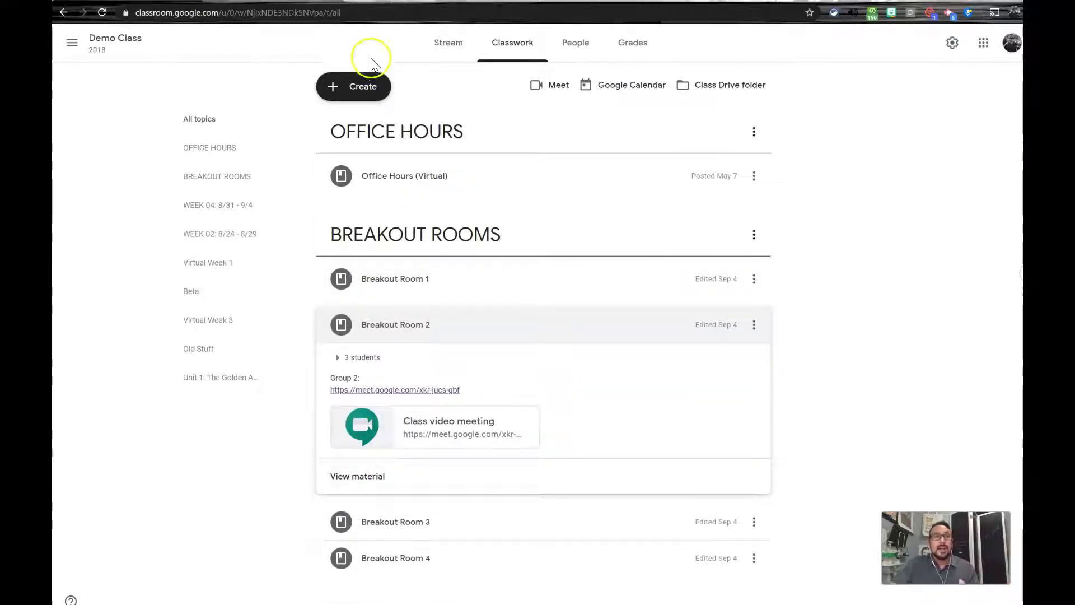
{"action": "left_click", "coordinate": [235, 2]}
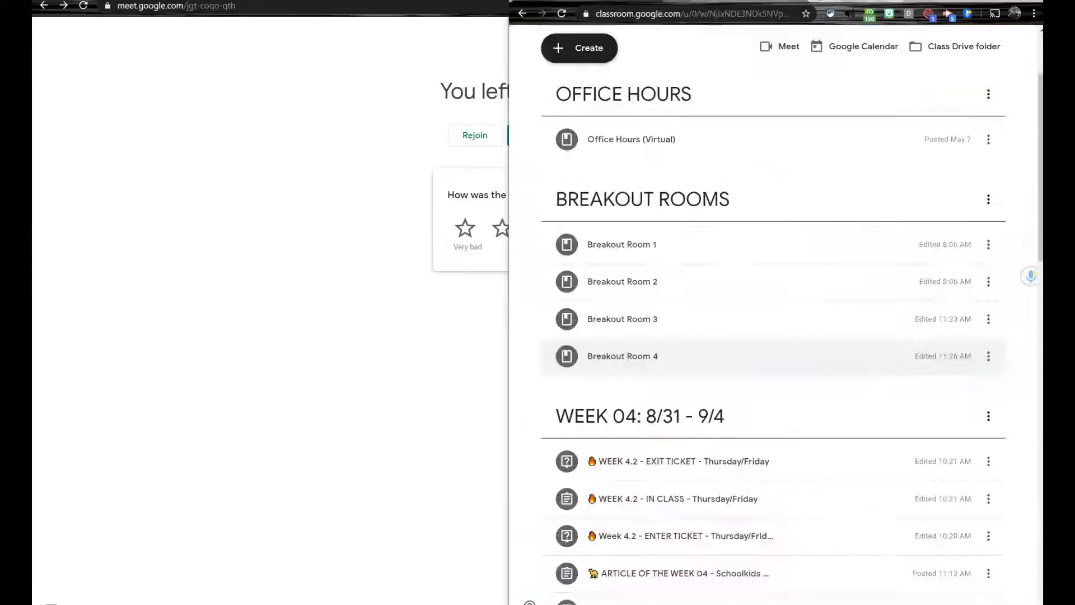
{"action": "left_click", "coordinate": [613, 323]}
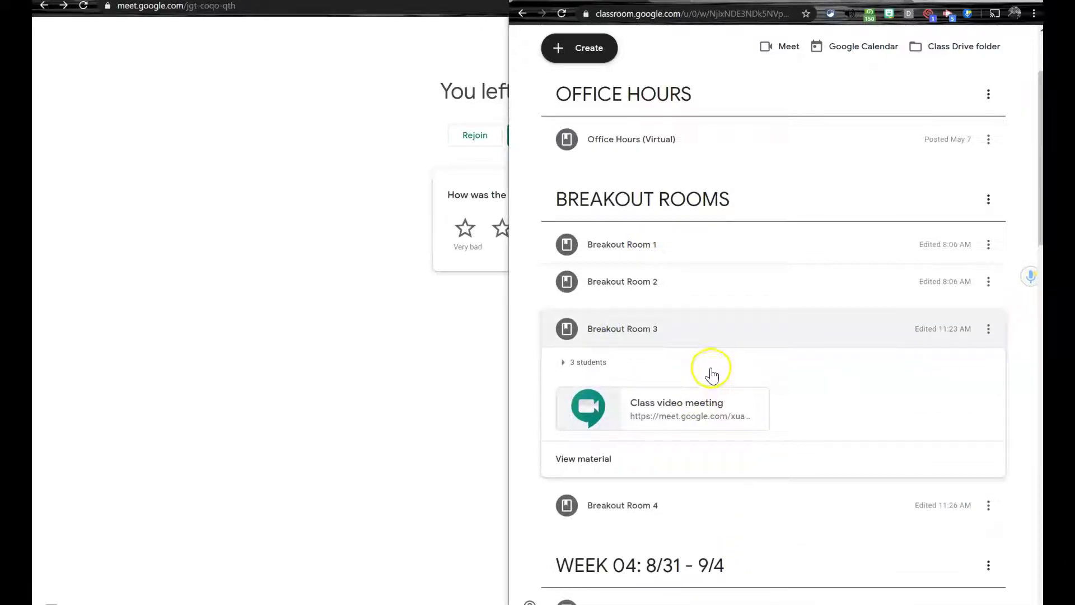
{"action": "left_click", "coordinate": [681, 407]}
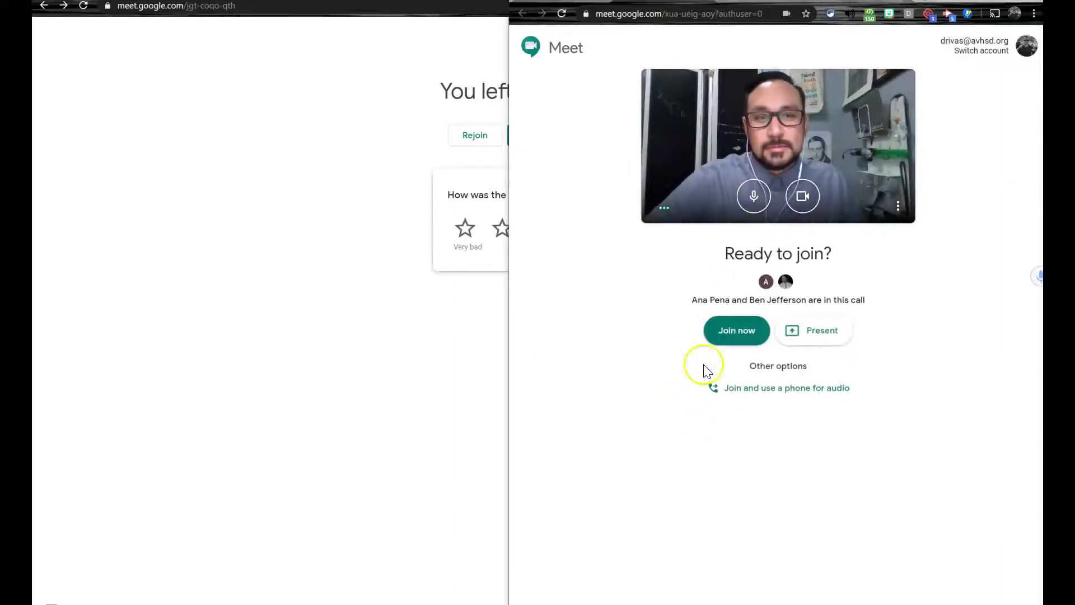
Join the Breakout Room 3 call, mute its tab audio, then leave the call.
{"action": "left_click", "coordinate": [726, 336]}
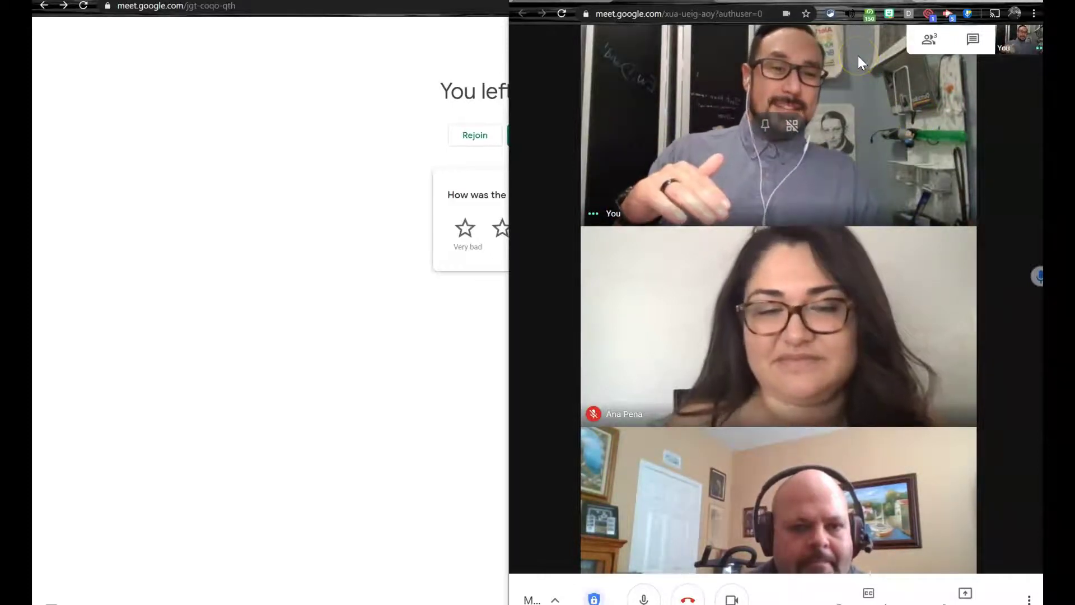
{"action": "left_click", "coordinate": [851, 18]}
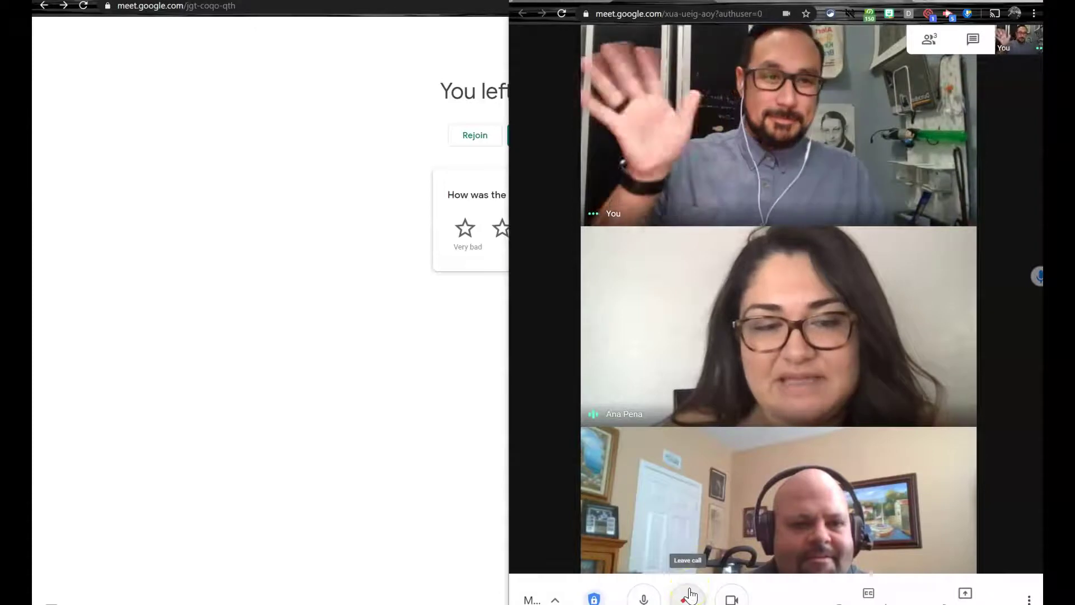
{"action": "left_click", "coordinate": [689, 596]}
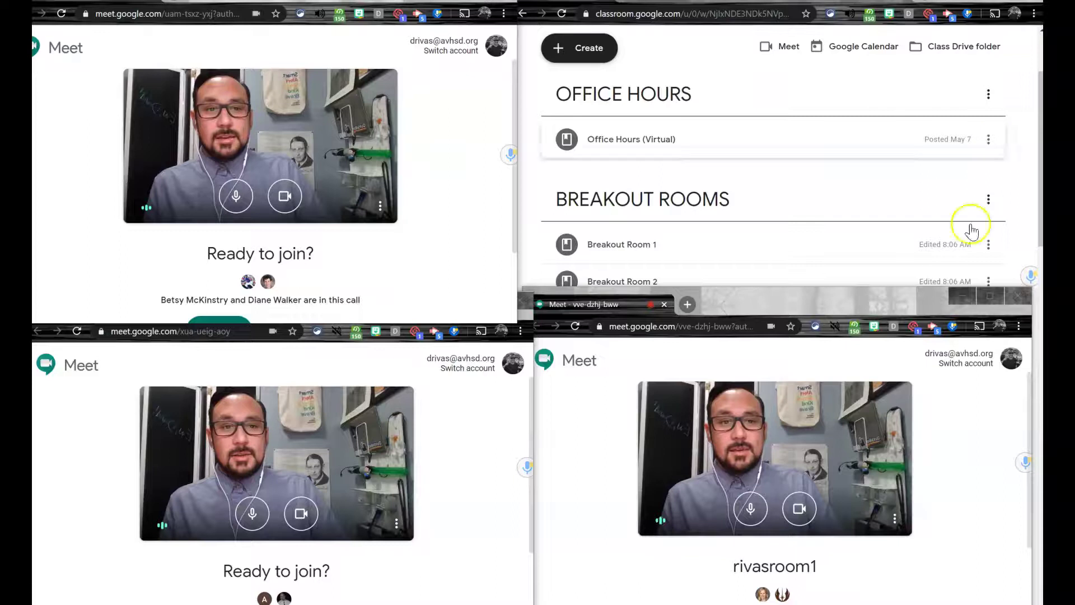
Minimize Classroom, bring the meeting windows forward, and join the upper-left breakout call.
{"action": "left_click", "coordinate": [981, 9]}
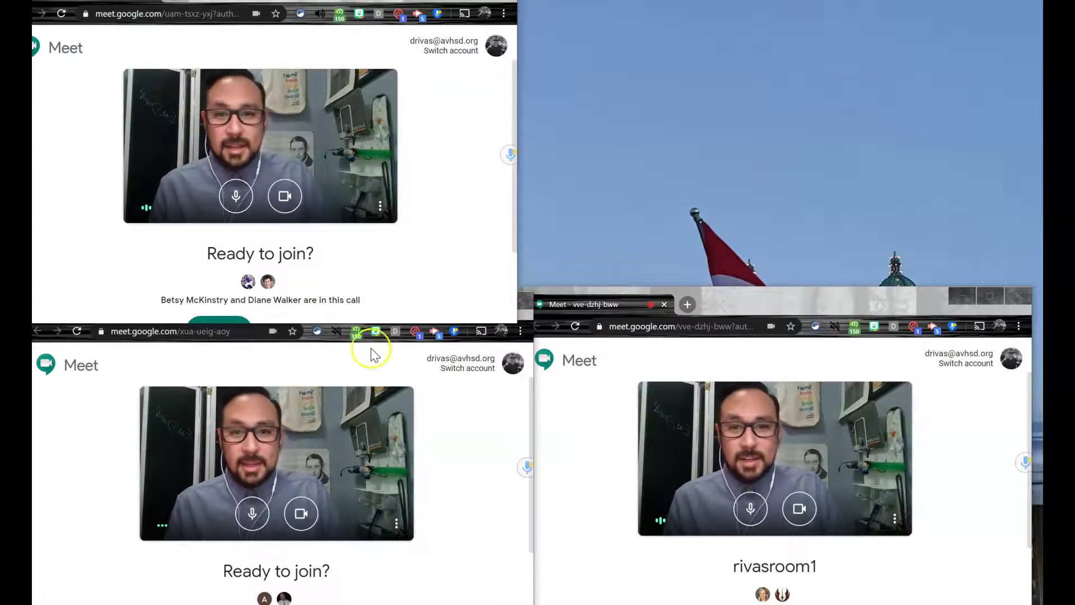
{"action": "left_click", "coordinate": [442, 412]}
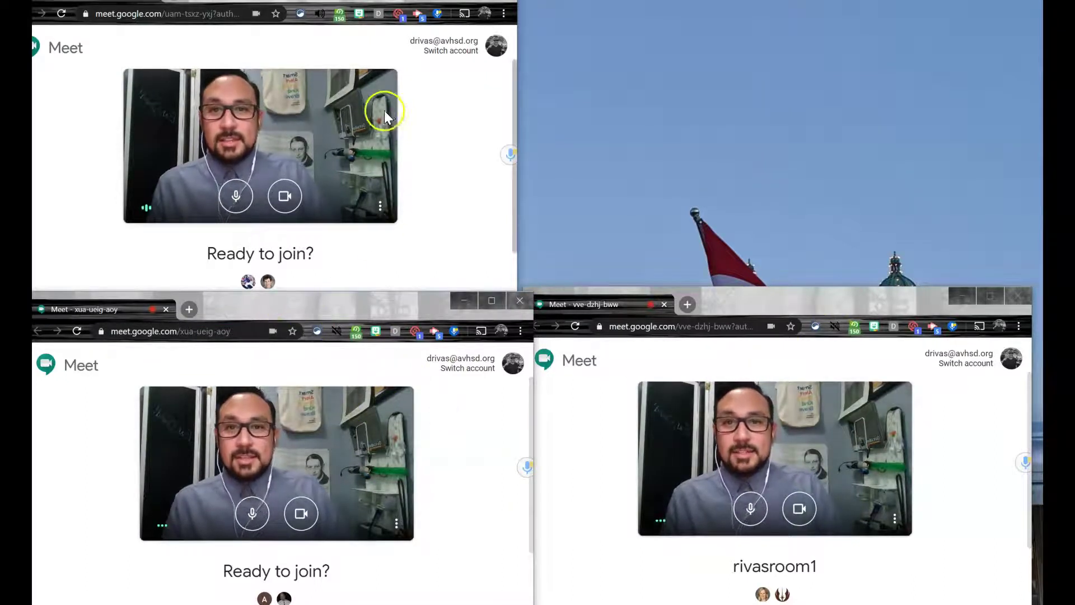
{"action": "left_click", "coordinate": [446, 147]}
{"action": "left_click", "coordinate": [235, 325]}
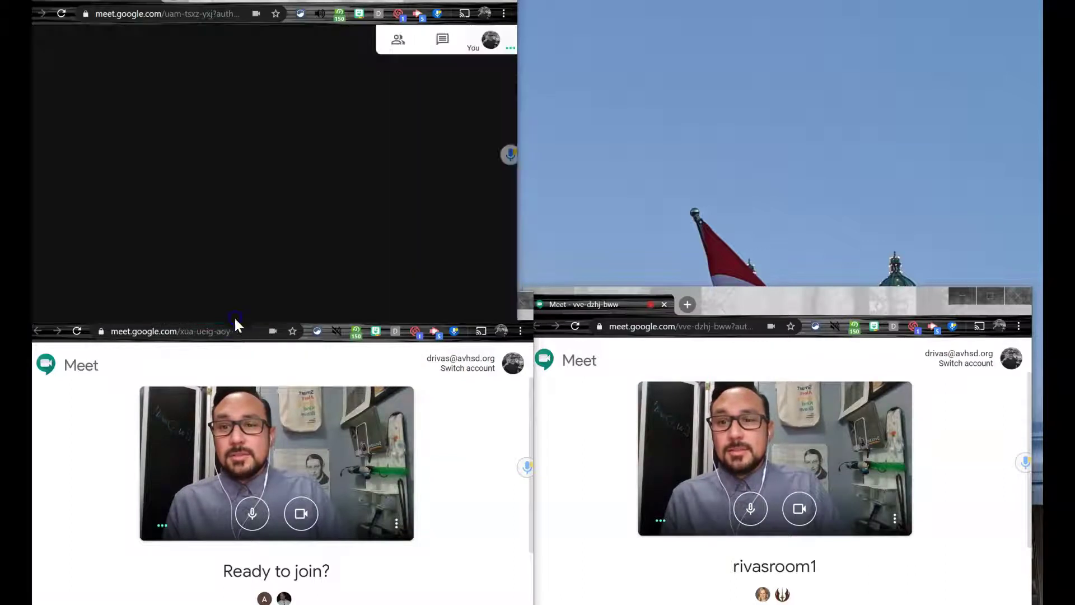
{"action": "left_click", "coordinate": [428, 227]}
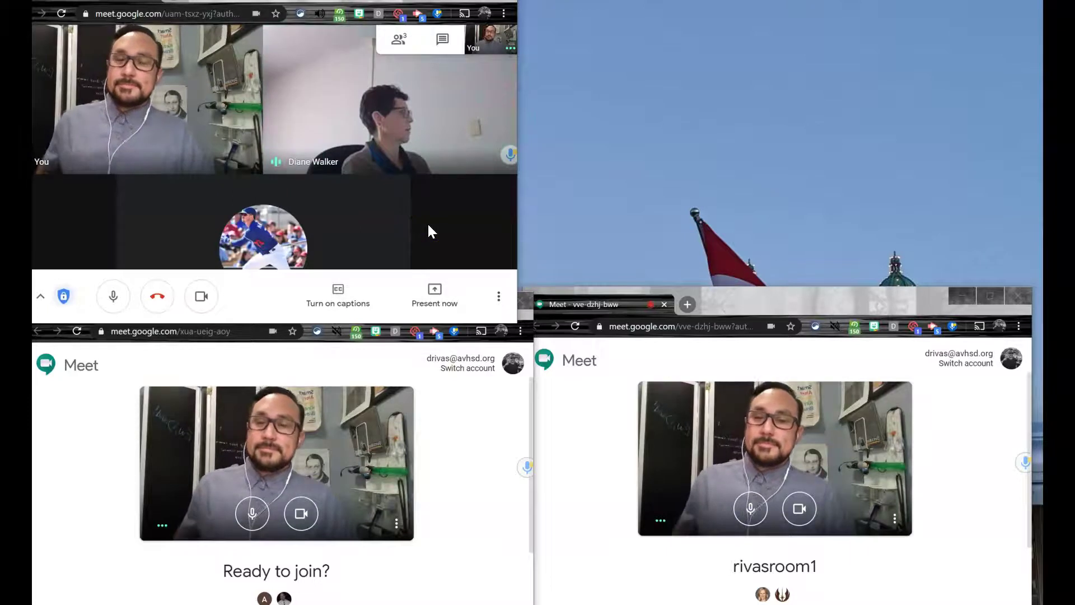
{"action": "left_click", "coordinate": [310, 61]}
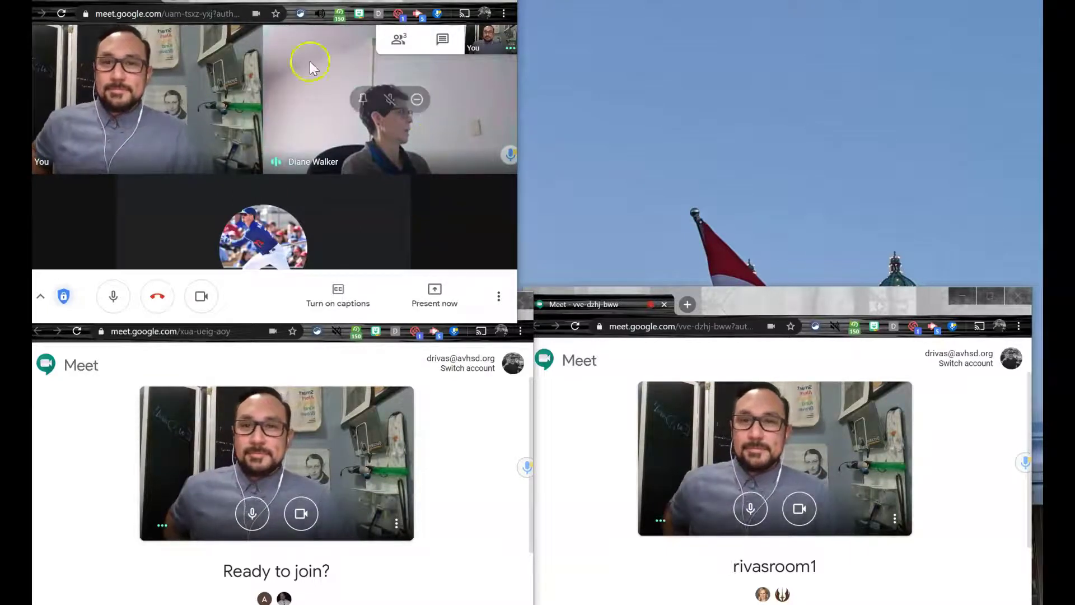
Silence the upper-left call's tab and microphone, then raise the lower-left meeting window slightly.
{"action": "left_click", "coordinate": [319, 14]}
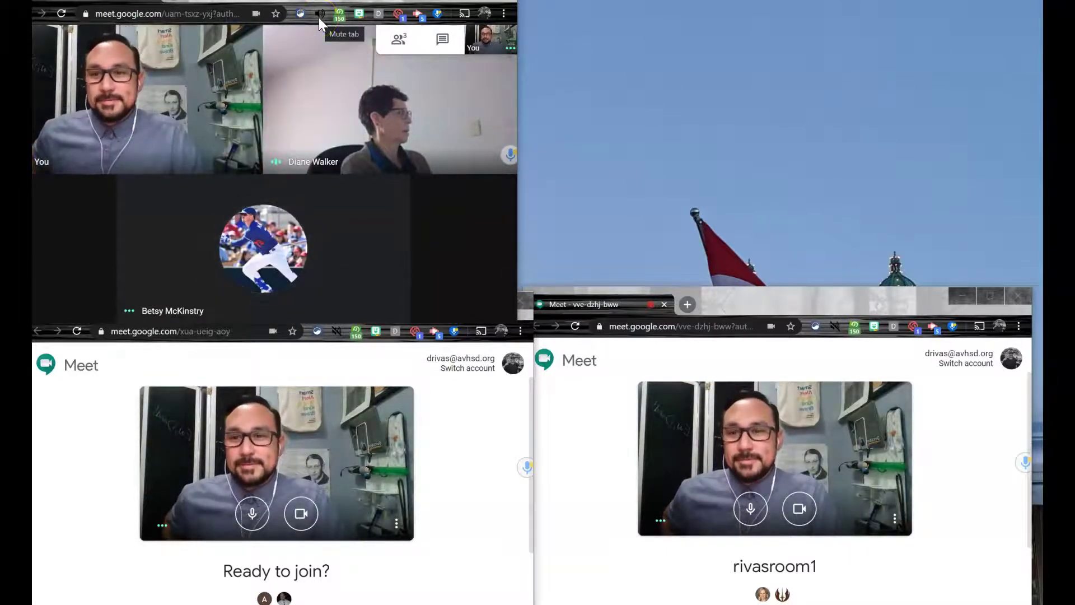
{"action": "left_click", "coordinate": [113, 307]}
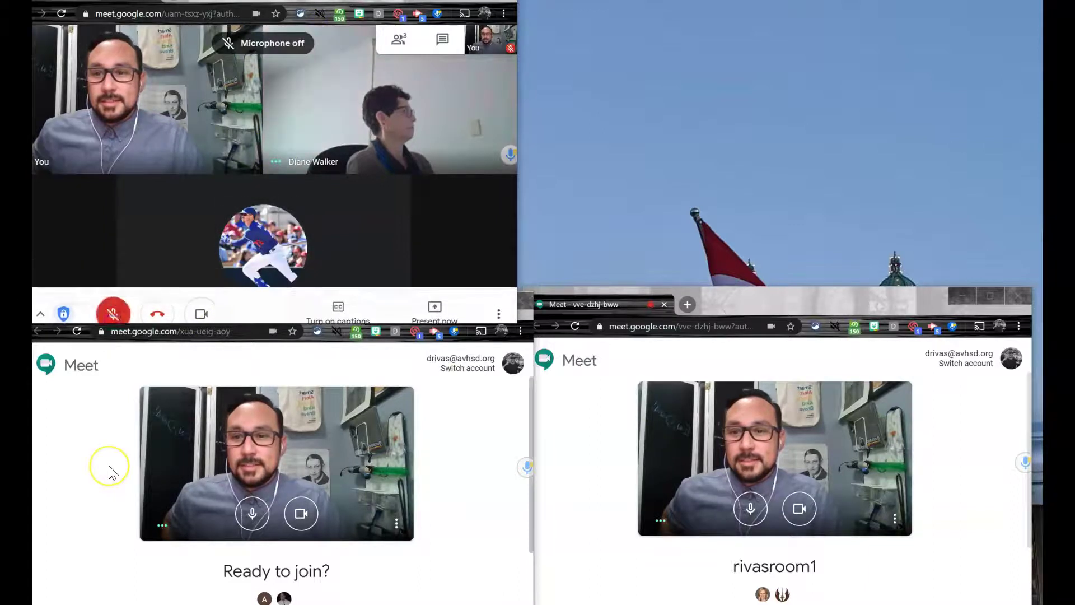
{"action": "left_click", "coordinate": [432, 502]}
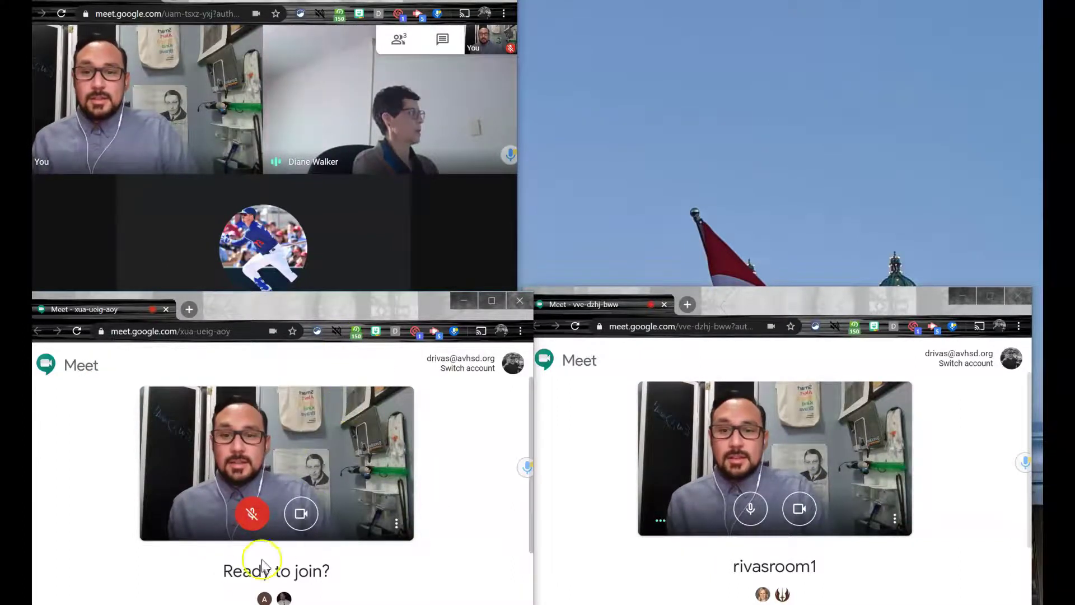
{"action": "mouse_move", "coordinate": [243, 317]}
{"action": "left_mouse_down"}
{"action": "mouse_move", "coordinate": [243, 277]}
{"action": "mouse_move", "coordinate": [246, 298]}
{"action": "left_mouse_up"}
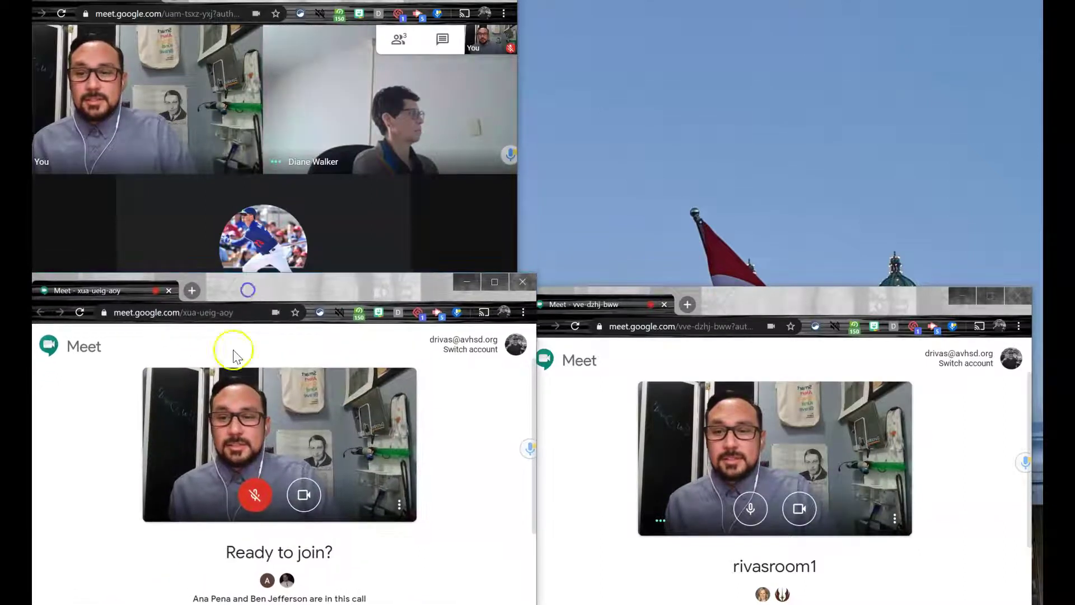
{"action": "scroll", "coordinate": [211, 538], "scroll_direction": "down", "scroll_amount": 2}
{"action": "left_click", "coordinate": [223, 532]}
{"action": "left_click_drag", "start_coordinate": [314, 288], "coordinate": [315, 301]}
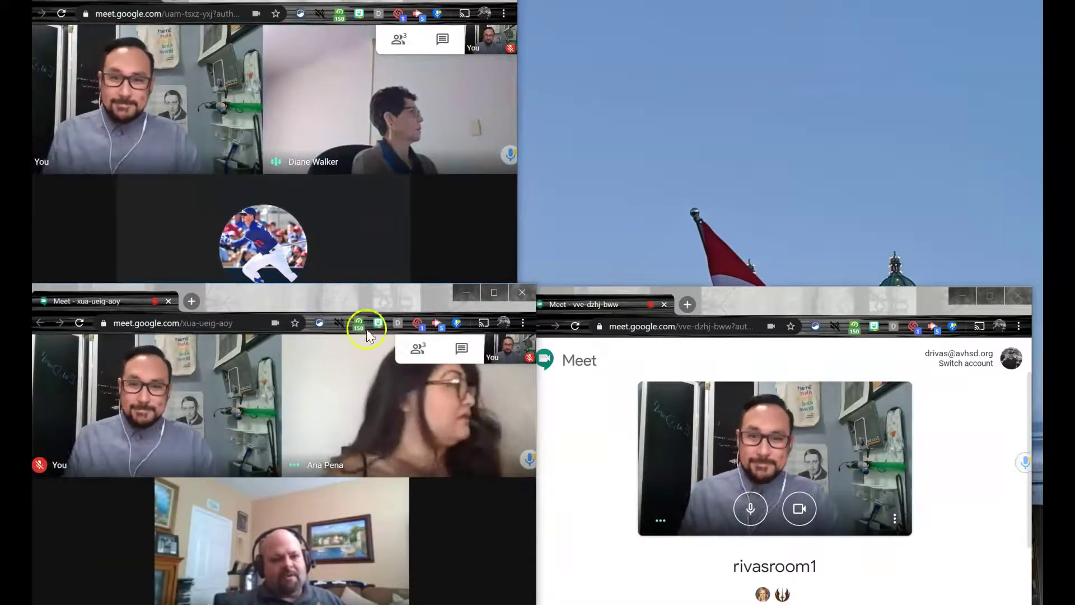
{"action": "left_click_drag", "start_coordinate": [787, 308], "coordinate": [802, 261]}
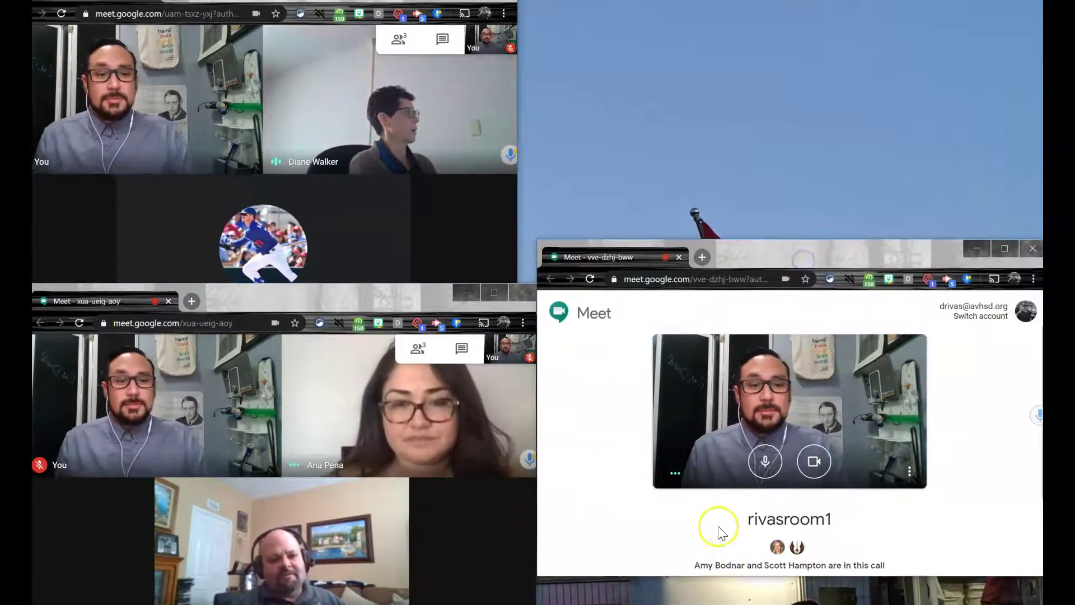
{"action": "left_click", "coordinate": [745, 497]}
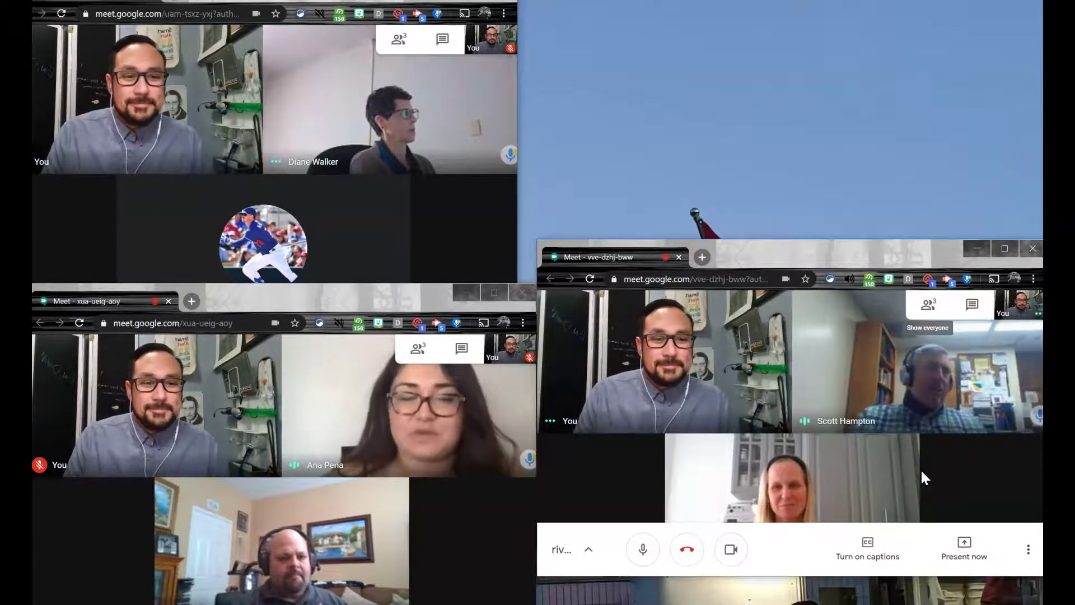
{"action": "left_click_drag", "start_coordinate": [779, 251], "coordinate": [779, 292]}
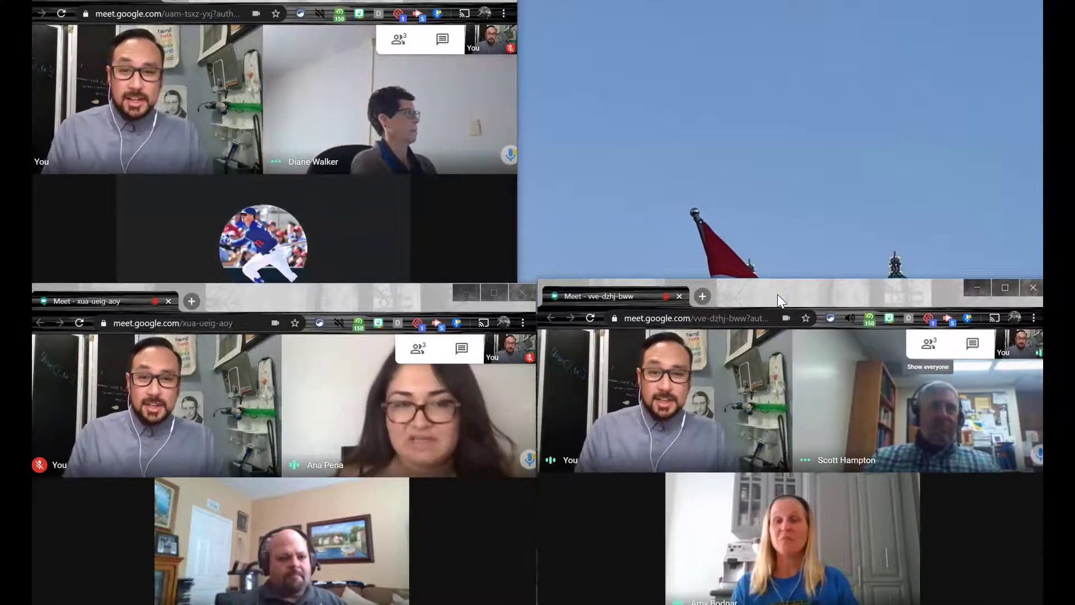
{"action": "left_click", "coordinate": [201, 280]}
{"action": "left_click", "coordinate": [241, 369]}
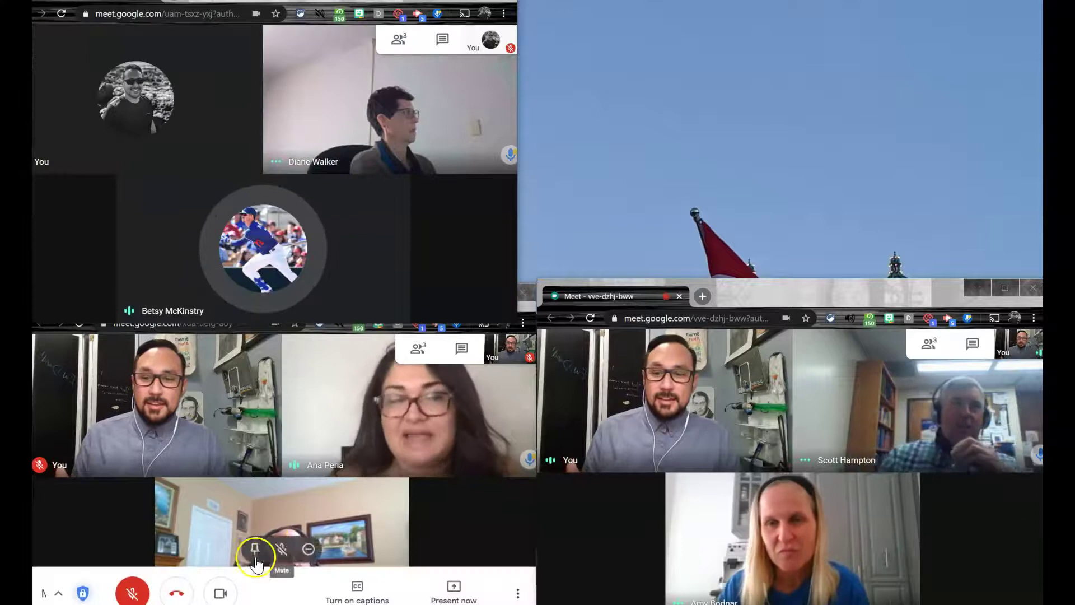
{"action": "left_click", "coordinate": [222, 593]}
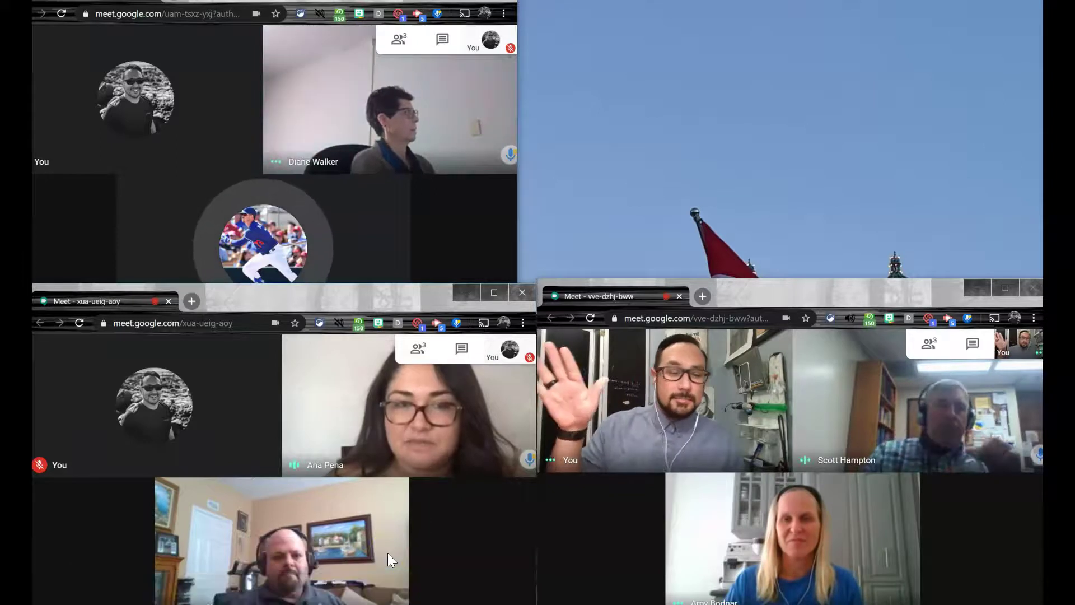
{"action": "left_click", "coordinate": [576, 535]}
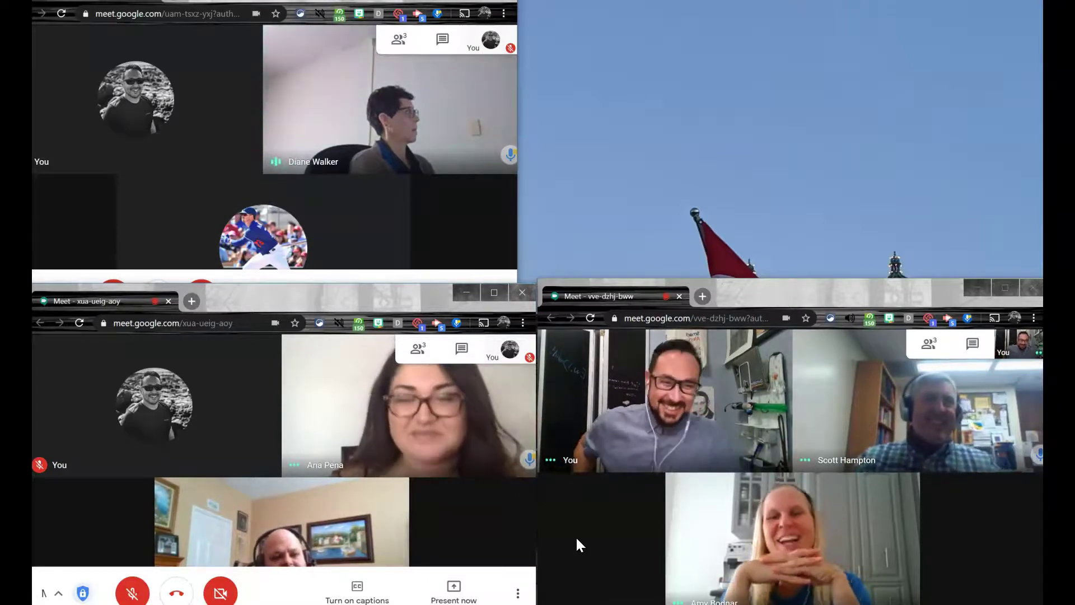
{"action": "left_click_drag", "start_coordinate": [781, 289], "coordinate": [771, 227]}
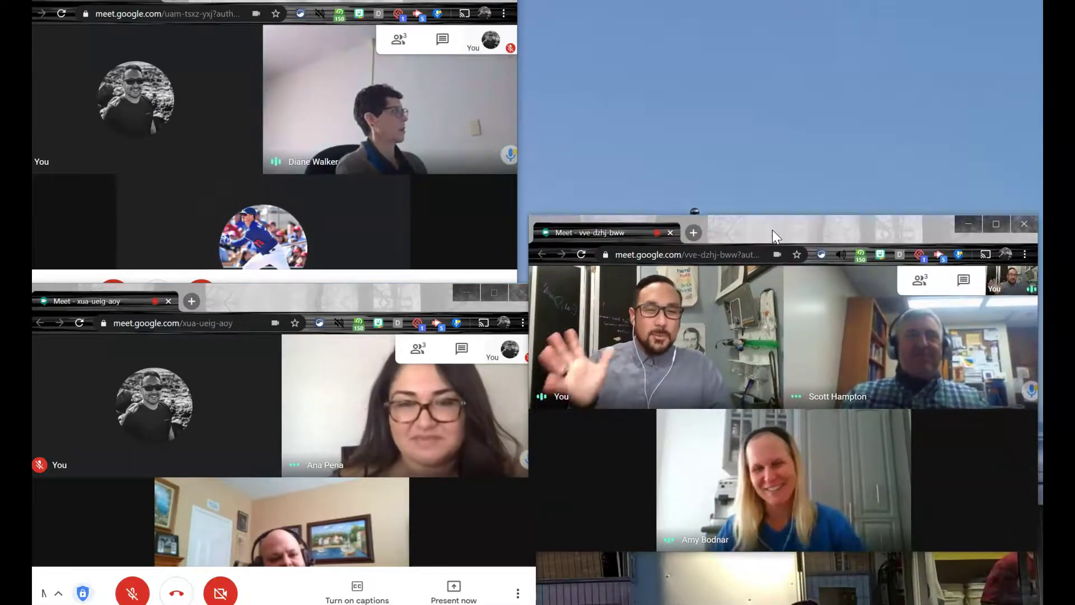
{"action": "mouse_move", "coordinate": [703, 421]}
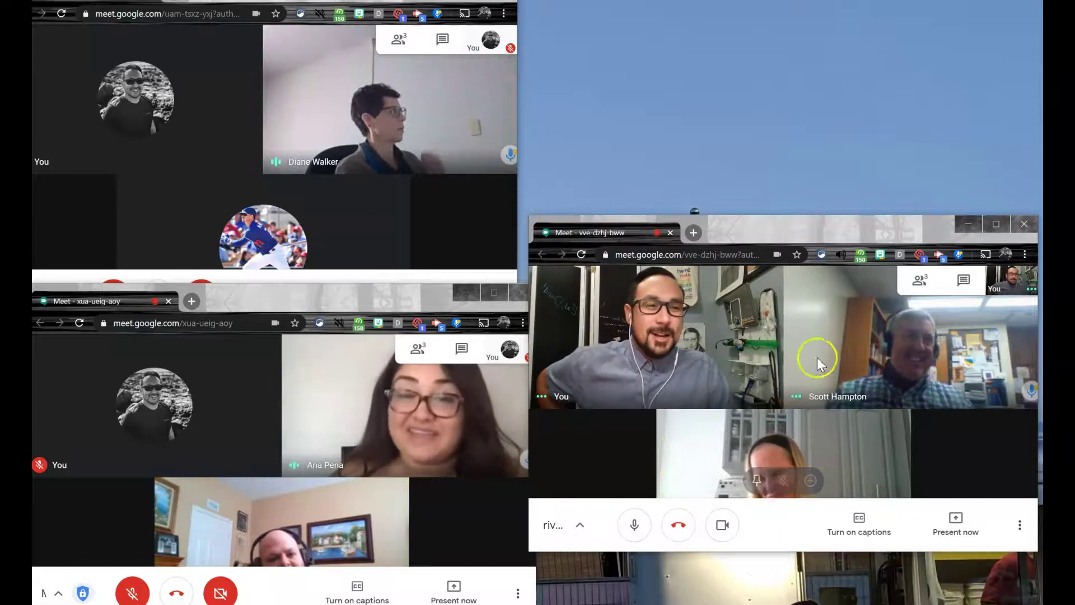
{"action": "left_click", "coordinate": [841, 255]}
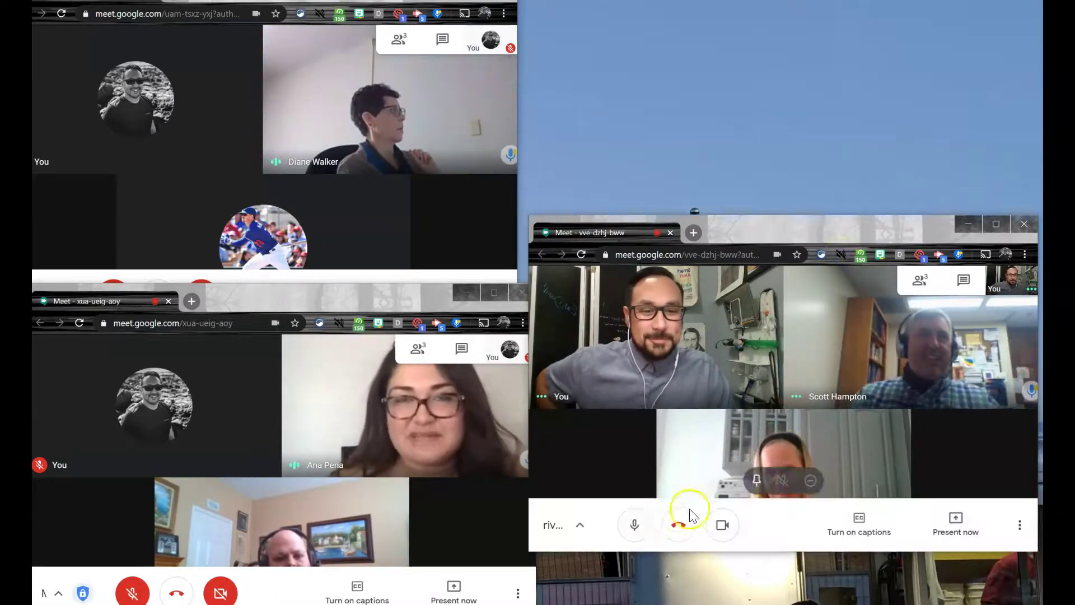
{"action": "left_click", "coordinate": [635, 525]}
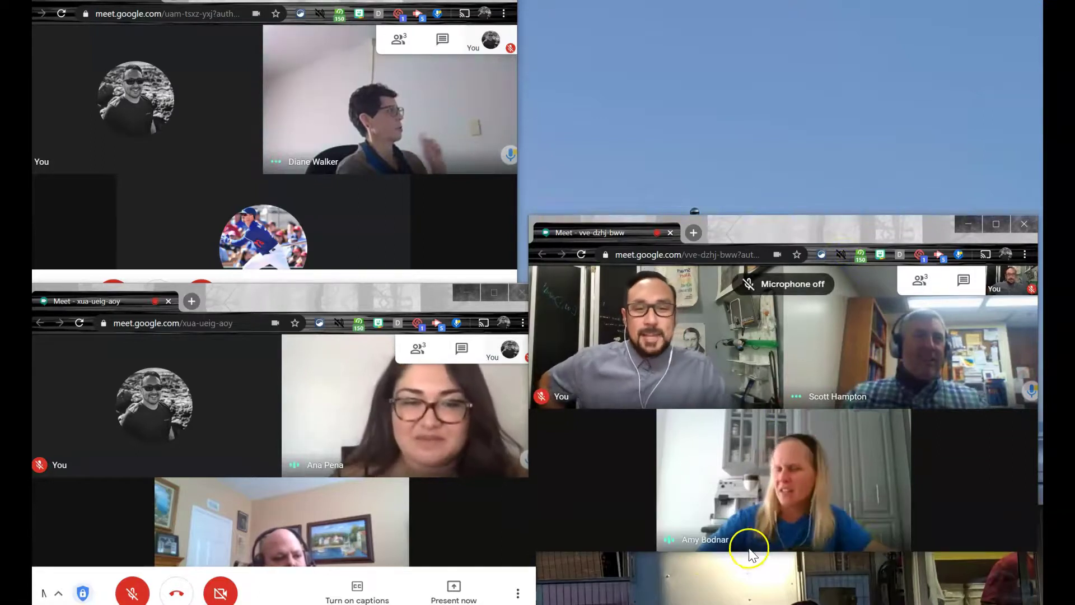
{"action": "left_click", "coordinate": [134, 594]}
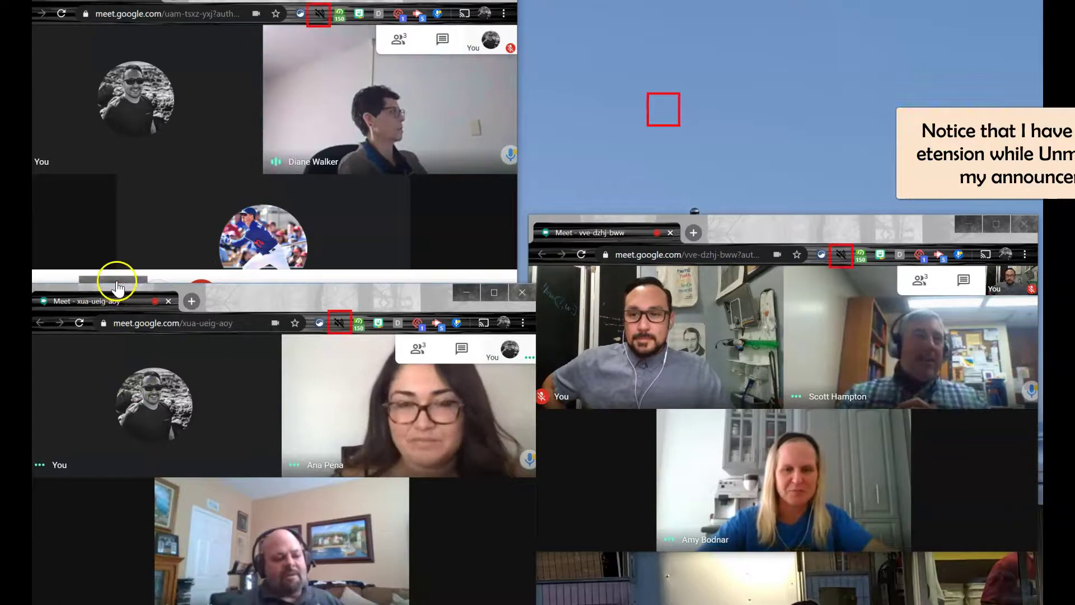
{"action": "left_click", "coordinate": [114, 301]}
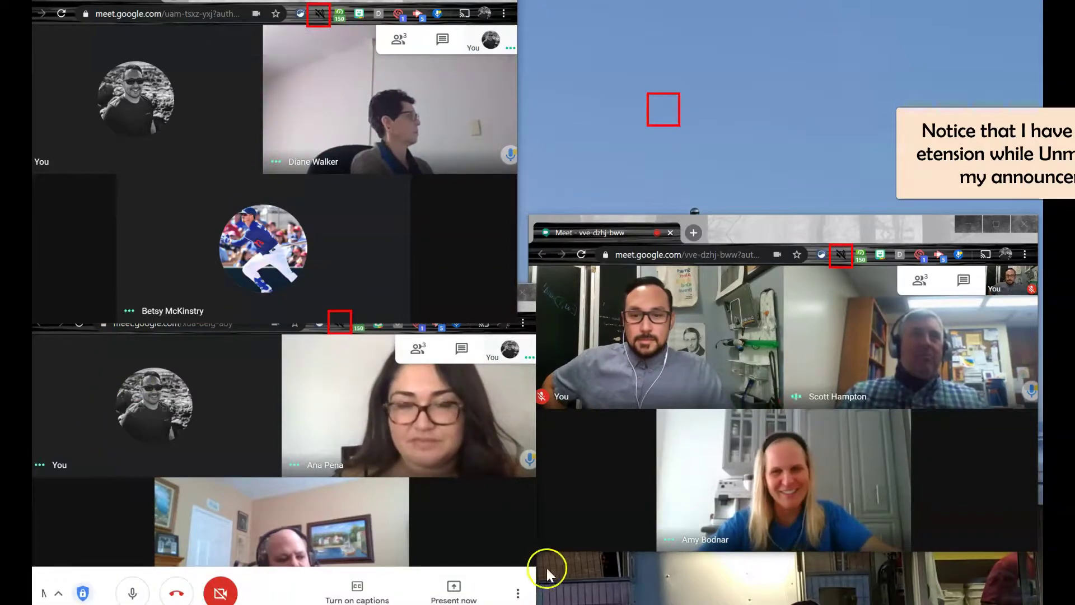
{"action": "left_click", "coordinate": [628, 524]}
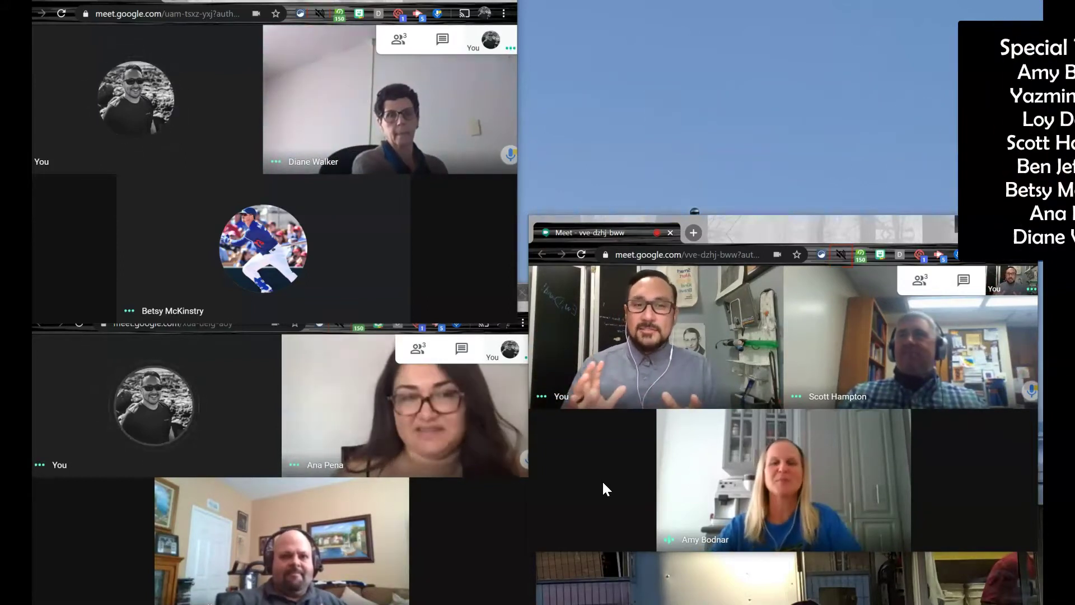
{"action": "left_click", "coordinate": [692, 491]}
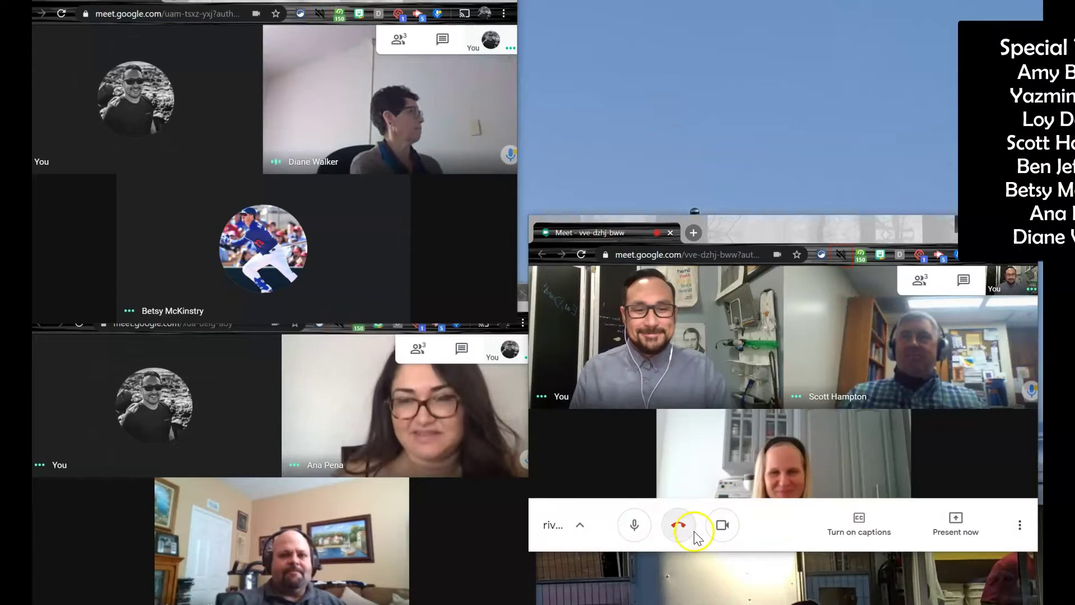
{"action": "left_click", "coordinate": [681, 529]}
{"action": "left_click", "coordinate": [175, 594]}
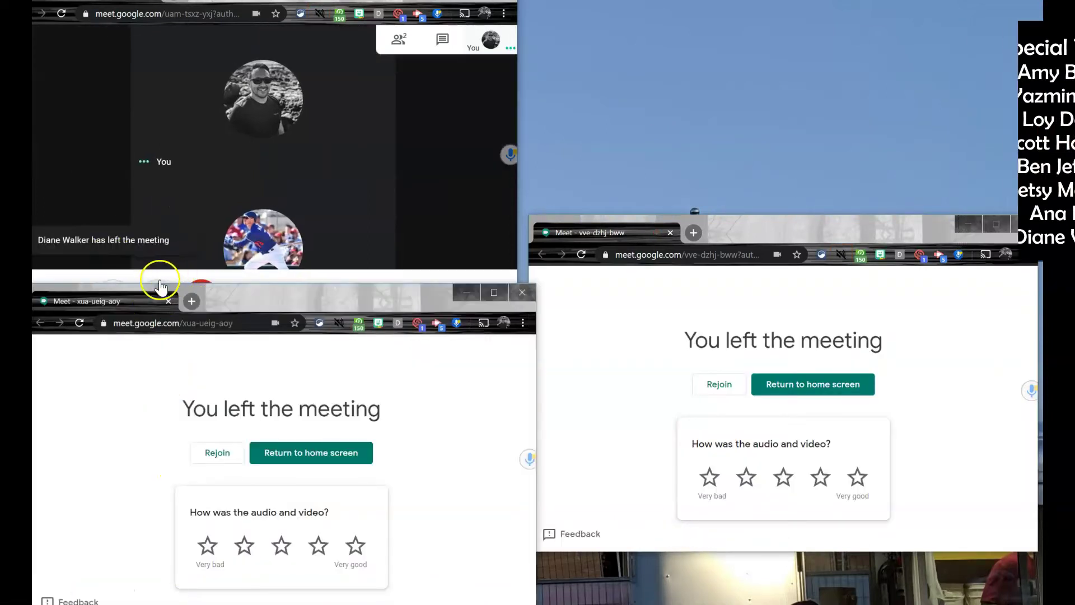